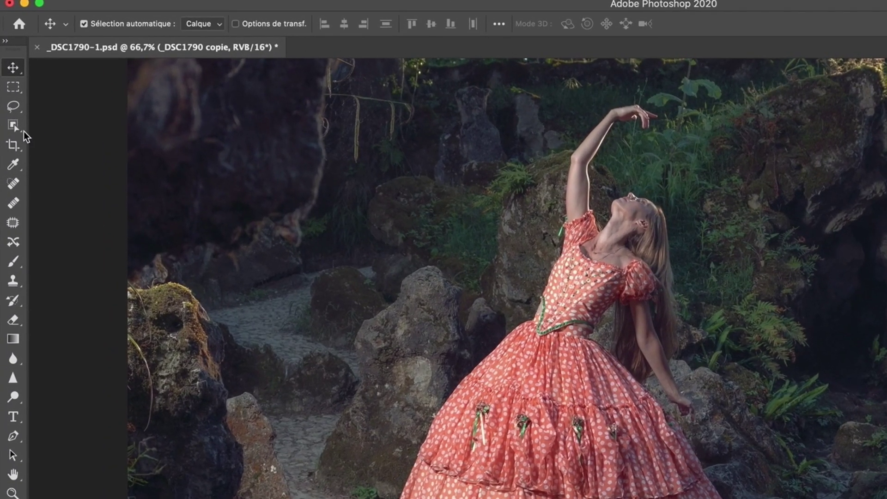
Object-select the woman in the red dress, subtracting stray background near her waist and hand.
left_click(23, 129)
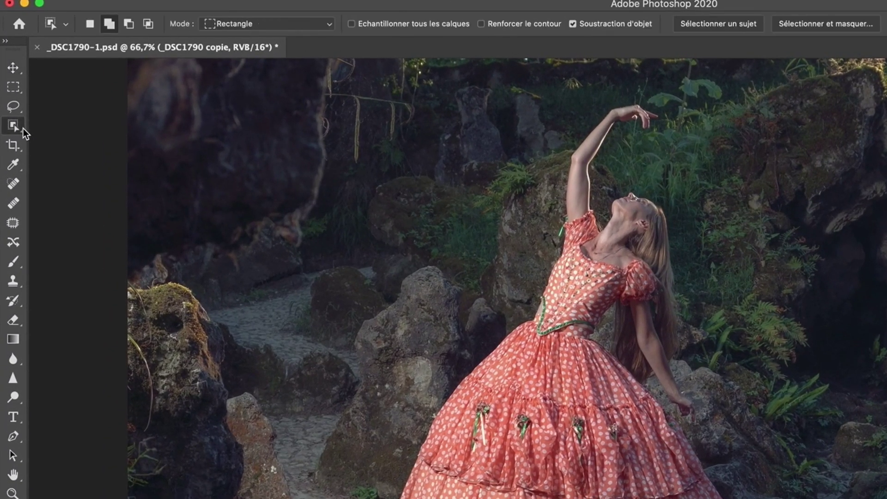
mouse_move(377, 83)
left_mouse_down()
mouse_move(581, 460)
mouse_move(595, 460)
left_mouse_up()
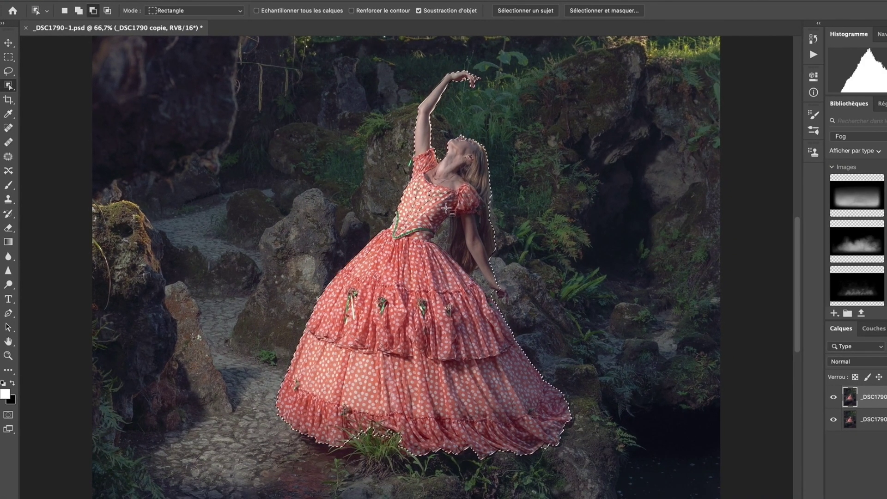
mouse_move(432, 217)
left_mouse_down()
mouse_move(452, 260)
mouse_move(502, 315)
left_mouse_up()
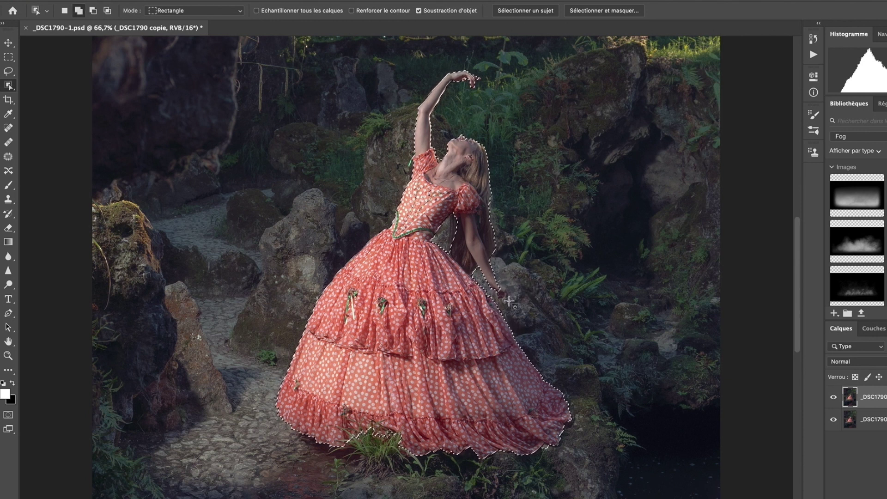
left_click_drag(491, 280, 517, 306)
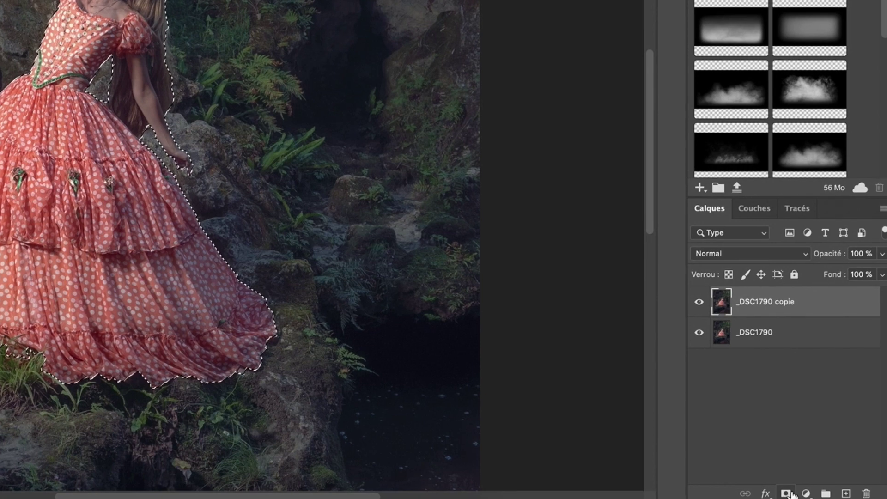
Mask the _DSC1790 copie layer to the woman and check the cut-out against the forest.
left_click(785, 493)
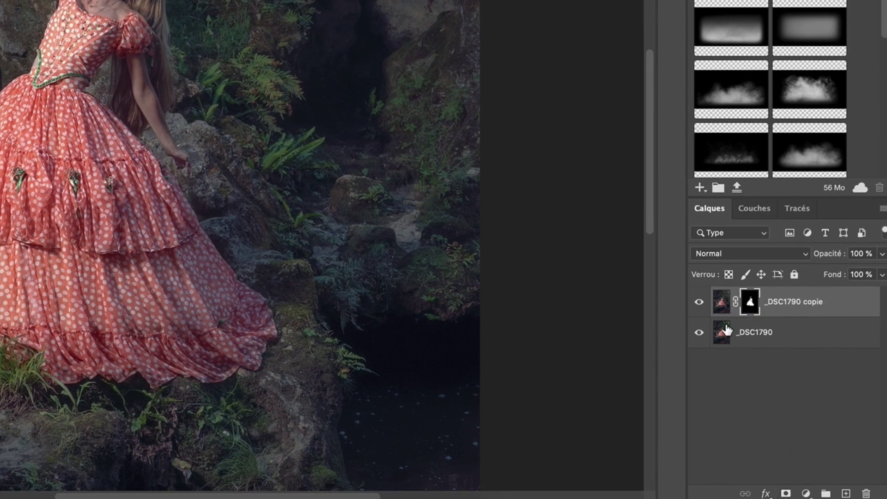
left_click(699, 332)
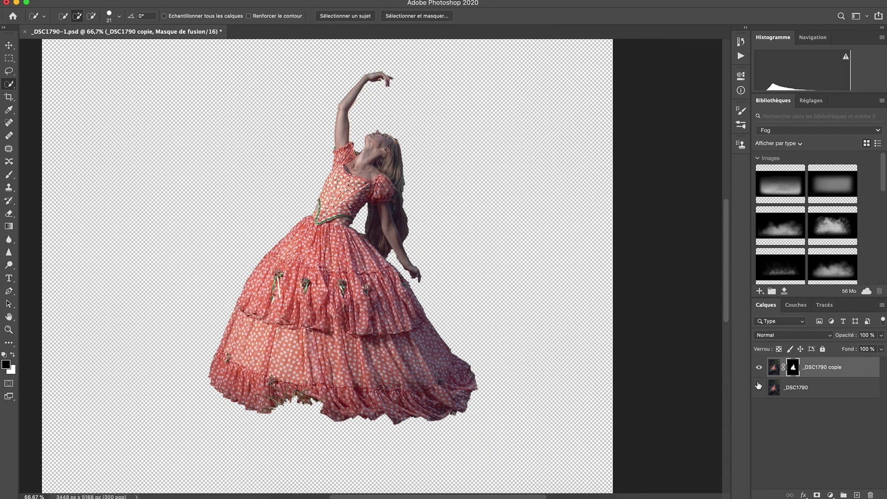
left_click(759, 388)
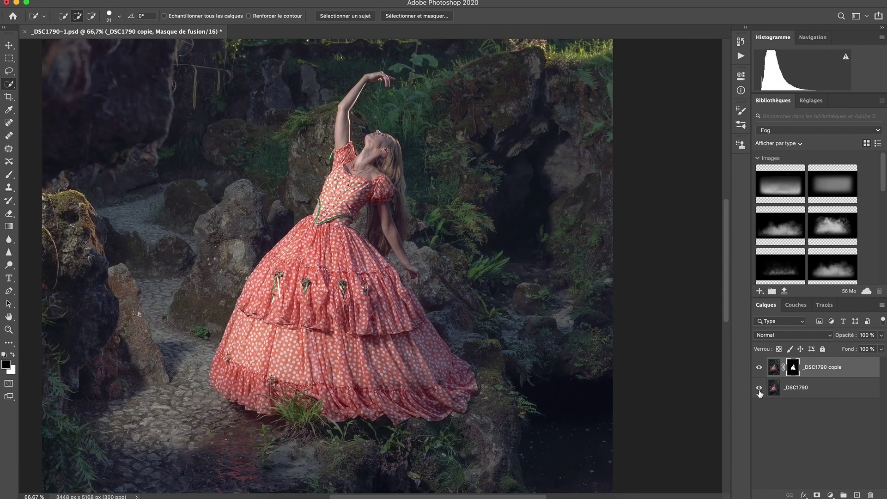
key("super+minus")
key("super+minus")
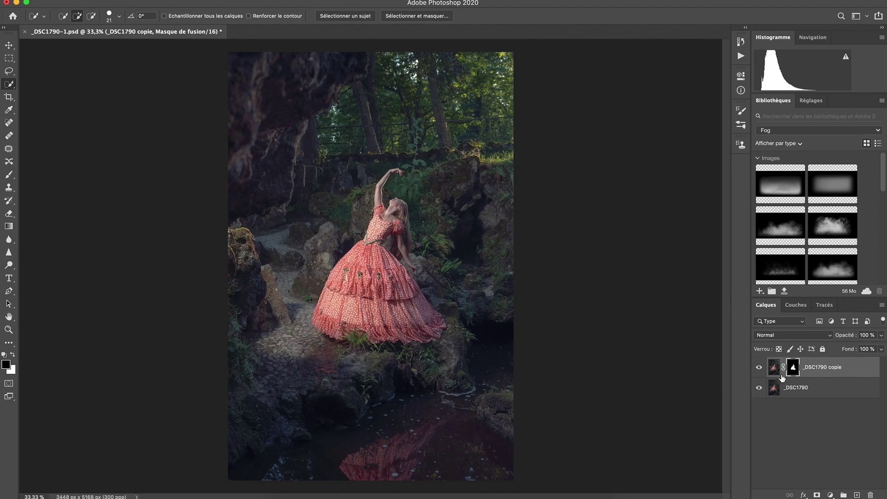
Duplicate _DSC1790 as a new copy and load the dancer's mask as a selection.
left_click(790, 393)
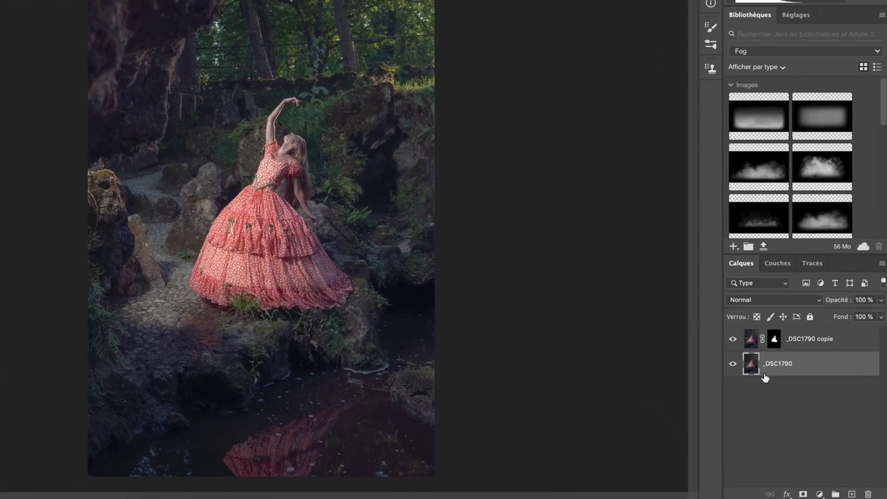
key("ctrl+j")
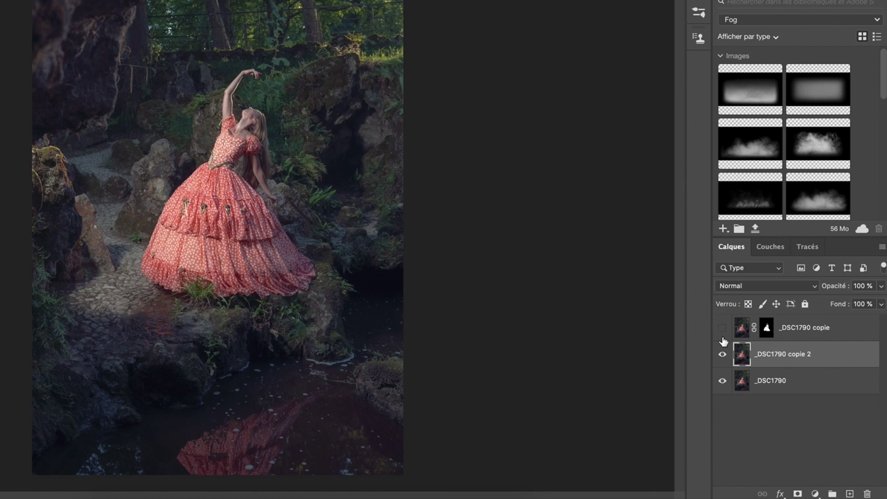
left_click(766, 328, "ctrl")
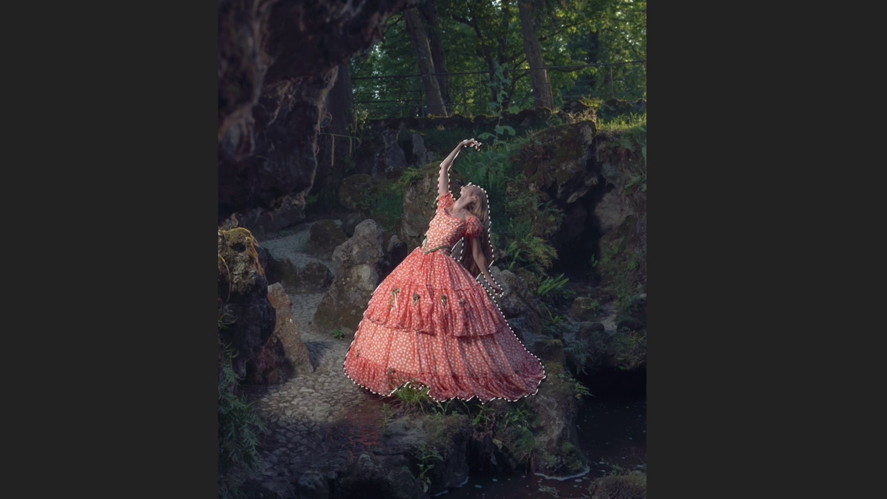
Expand (Dilater) the dancer selection by 40 pixels.
key("ctrl+plus")
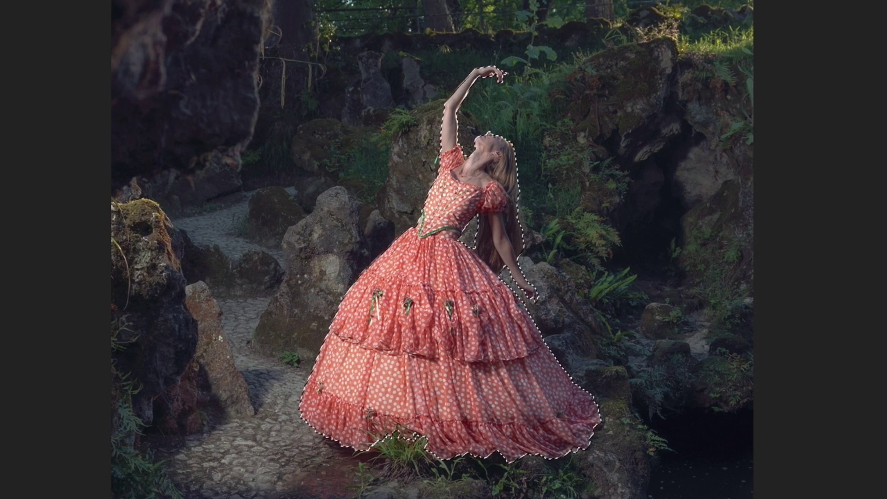
right_click(362, 139)
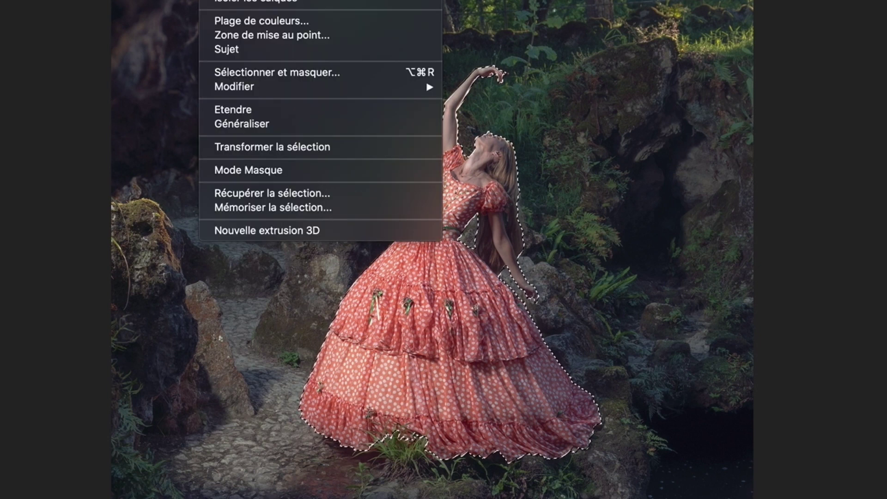
mouse_move(234, 87)
left_click(484, 115)
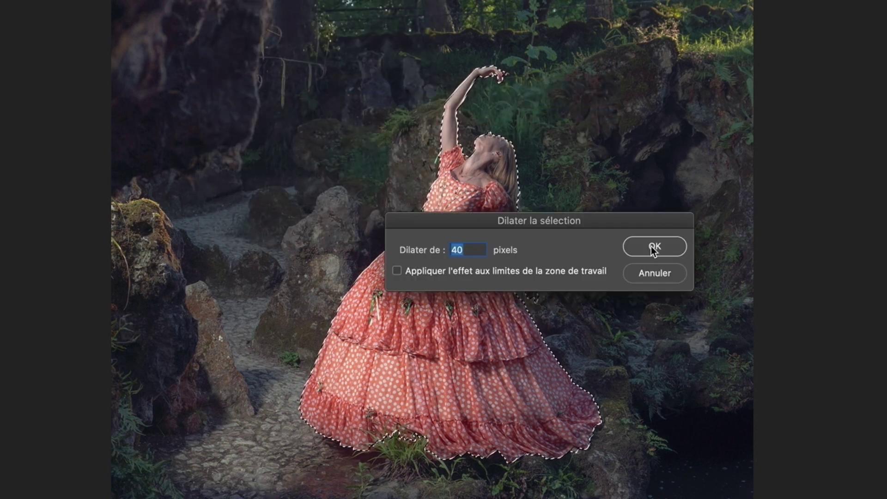
left_click(670, 248)
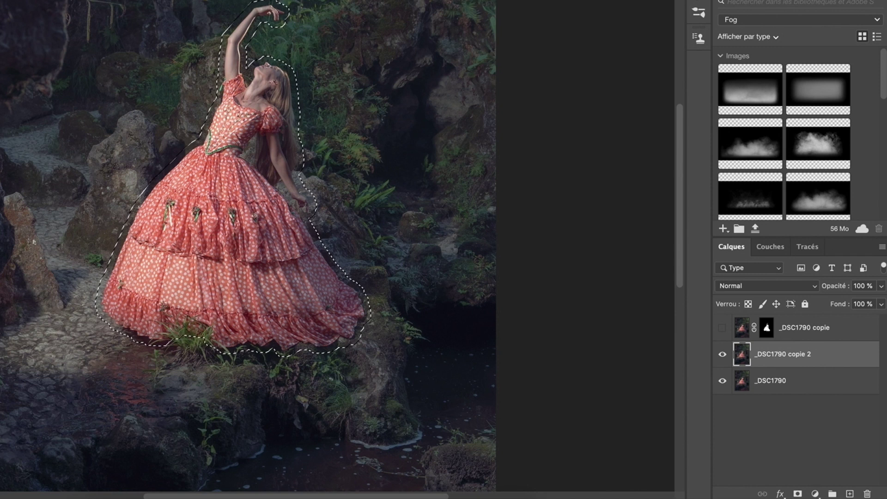
Content-aware fill the dancer selection onto a new layer, _DSC1790 copie 3.
left_click(46, 0)
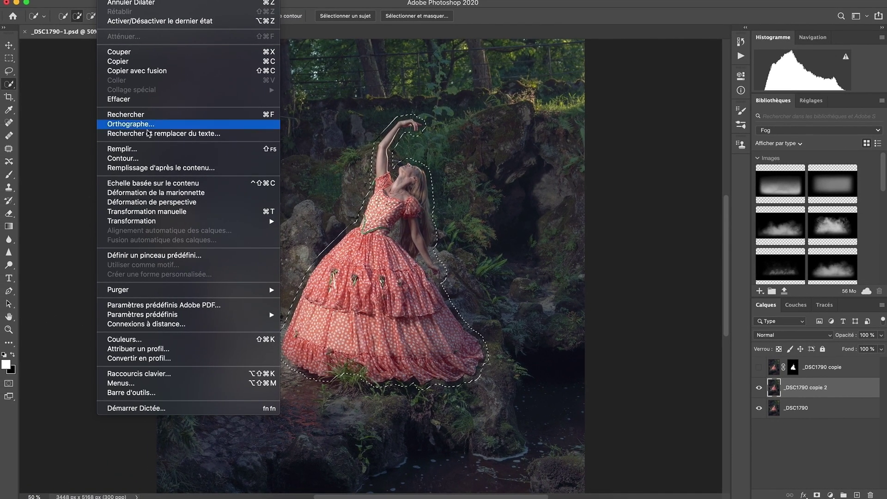
left_click(166, 168)
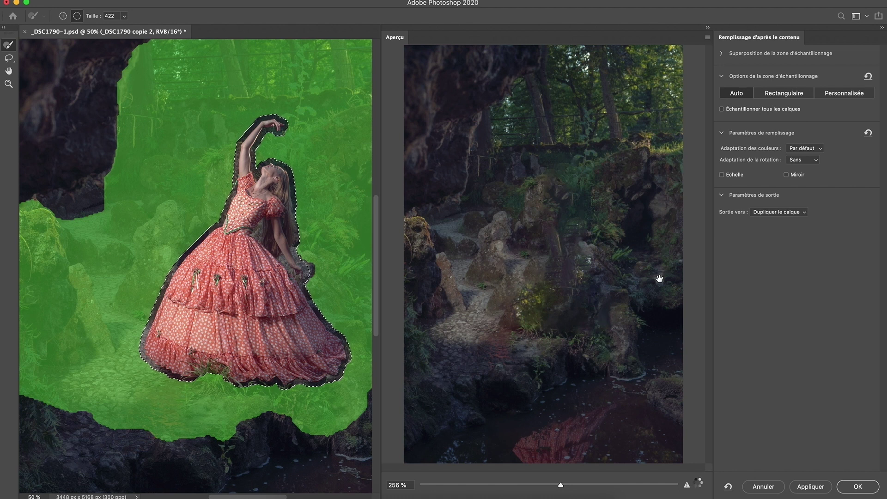
left_click(857, 486)
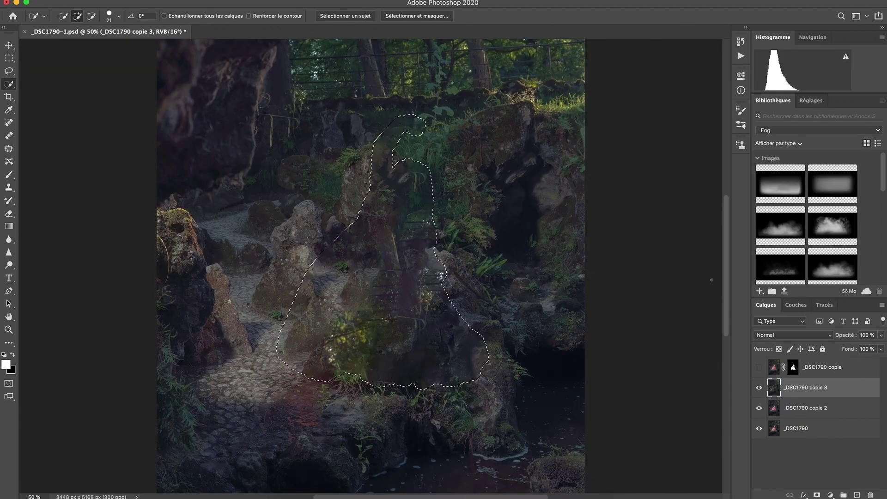
Deselect, show the masked dancer layer again, and save the document.
key("ctrl+d")
left_click(758, 368)
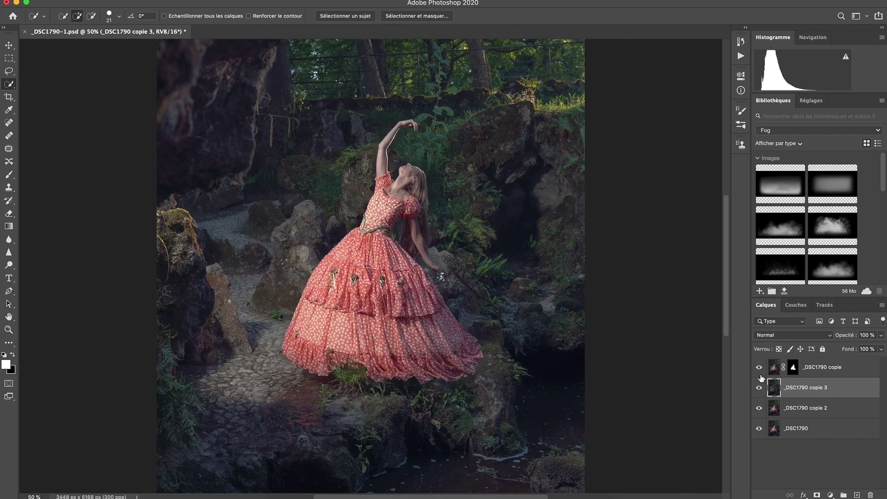
key("ctrl+minus")
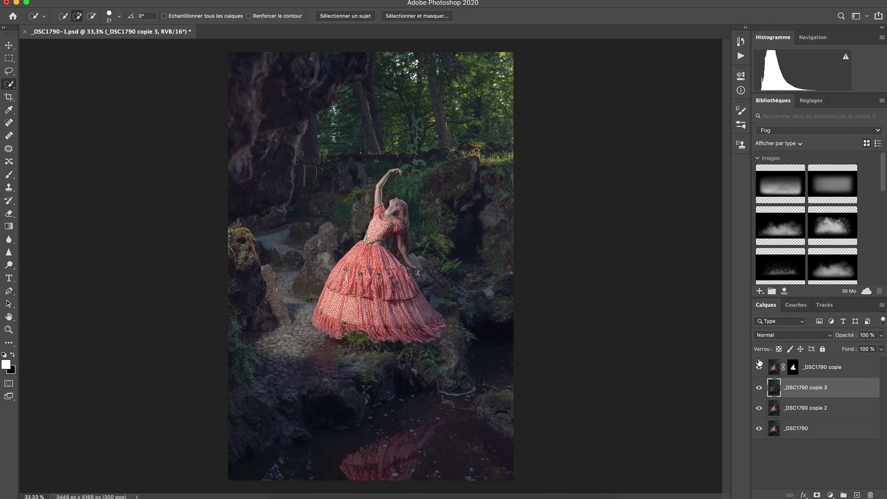
key("ctrl+s")
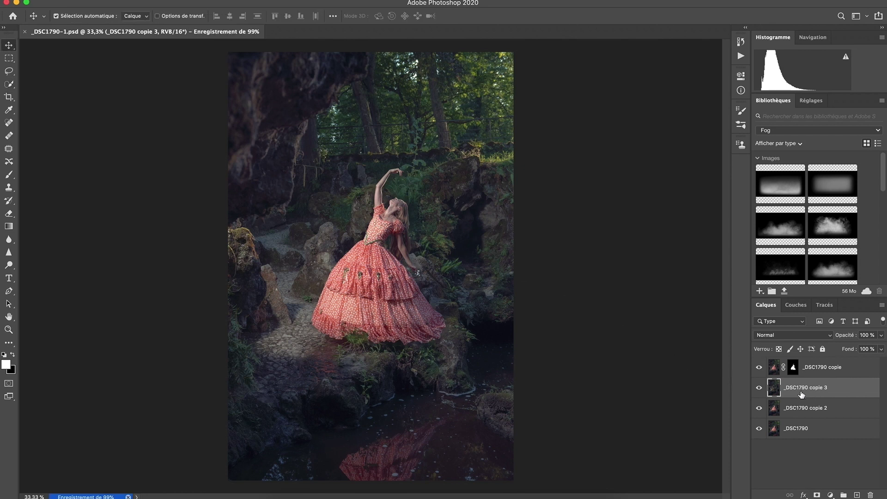
Apply a Tilt-Shift blur and position its focus band and transitions over the dress.
left_click(265, 0)
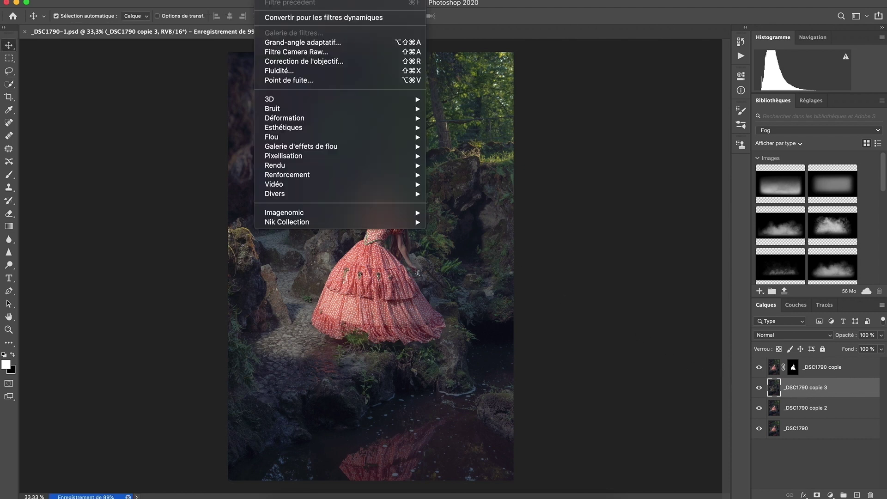
mouse_move(301, 146)
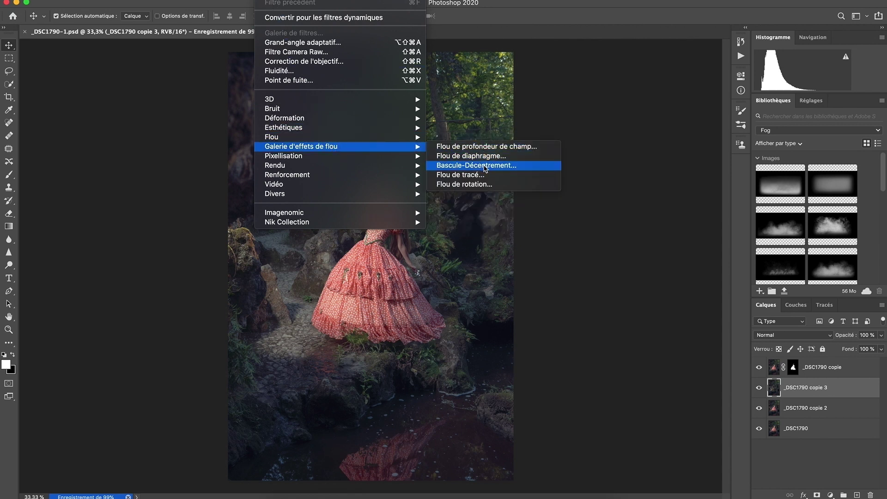
left_click(480, 165)
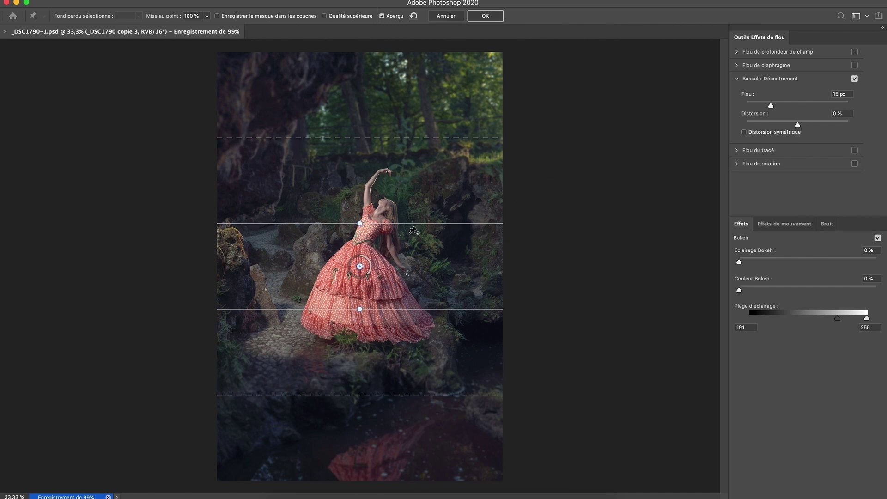
left_click_drag(361, 268, 366, 332)
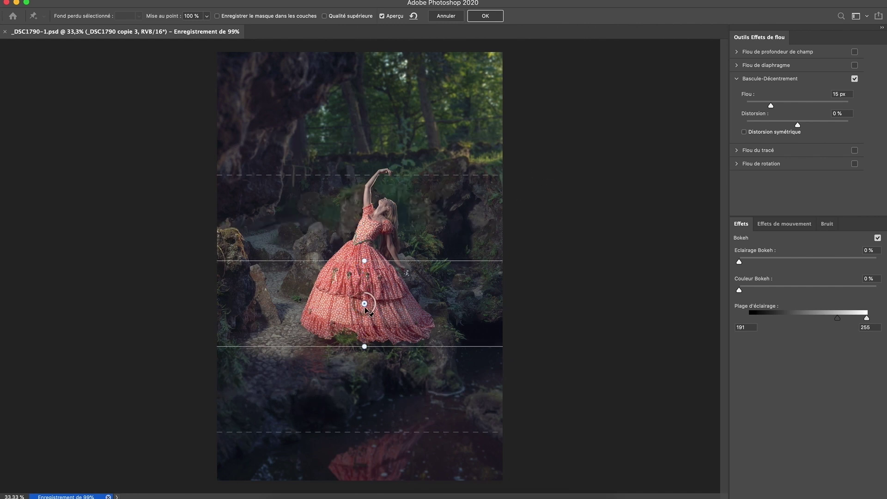
mouse_move(366, 330)
left_mouse_down()
mouse_move(381, 154)
mouse_move(363, 318)
mouse_move(361, 309)
left_mouse_up()
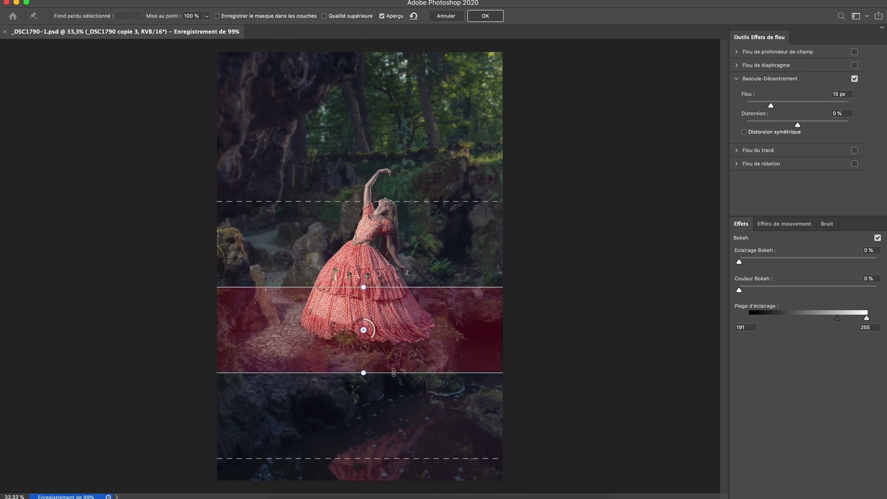
left_click_drag(394, 372, 393, 351)
left_click_drag(398, 286, 400, 294)
left_click_drag(363, 330, 367, 321)
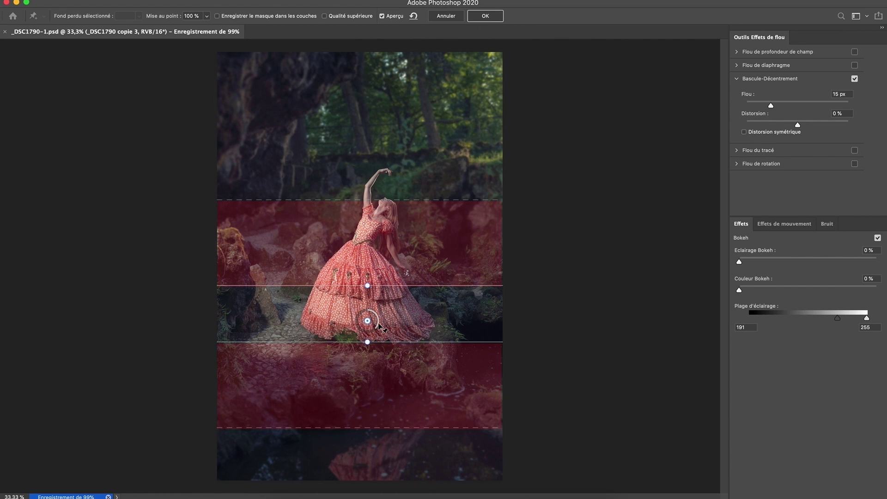
left_click_drag(405, 427, 405, 398)
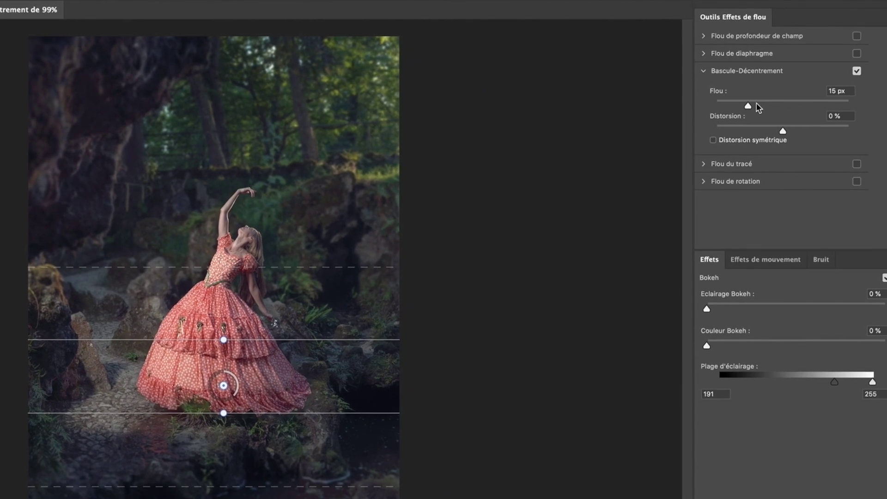
left_click(763, 106)
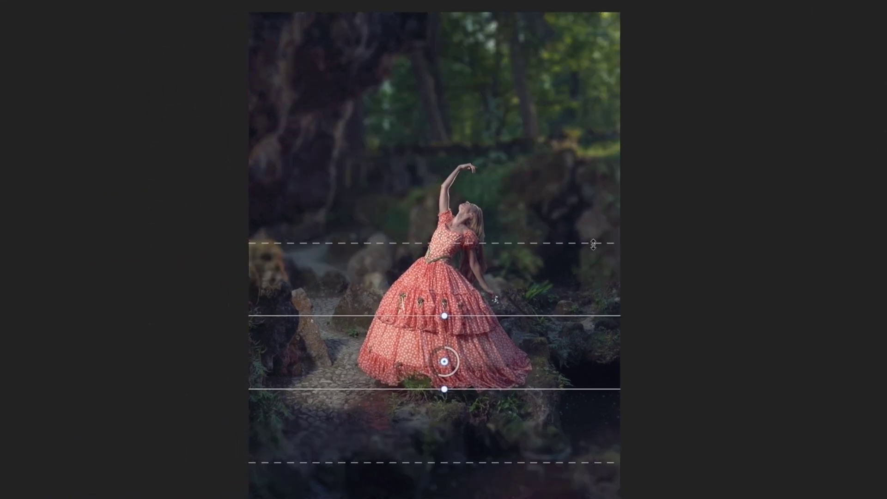
Tighten the focus lines around the lower hem and set the blur to 24 px.
left_click_drag(505, 321, 505, 341)
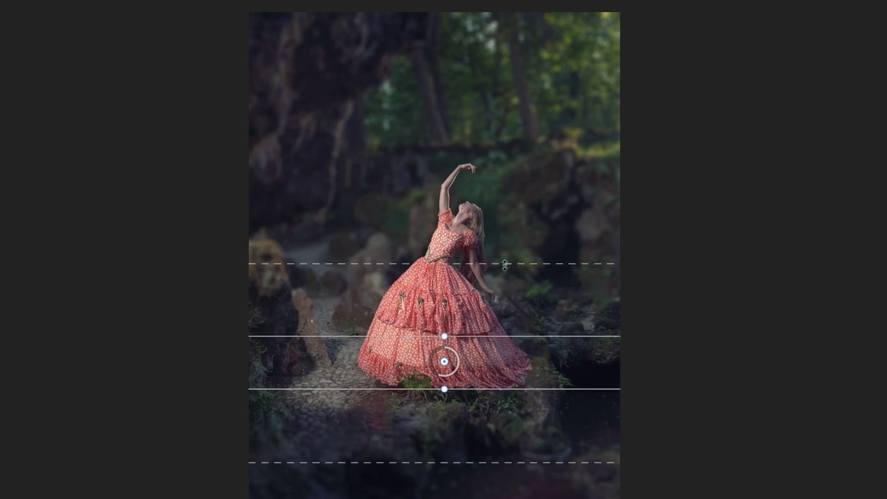
left_click_drag(543, 336, 533, 344)
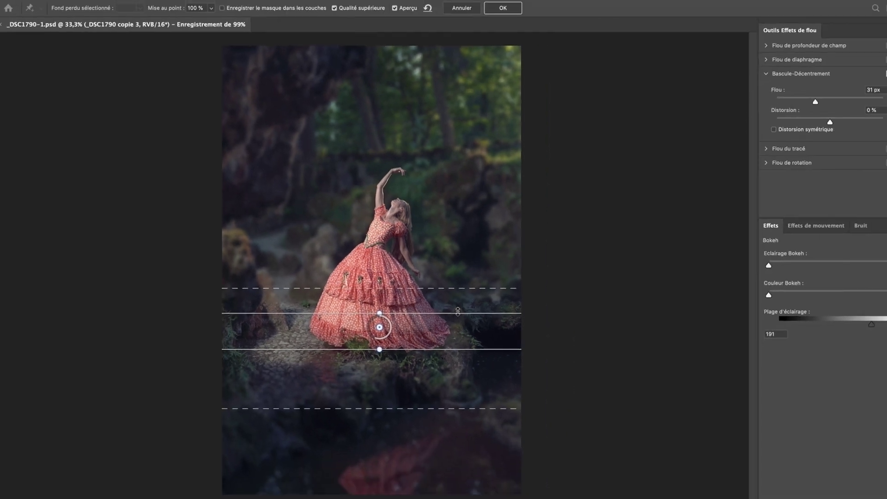
left_click_drag(431, 308, 436, 336)
left_click_drag(416, 398, 416, 409)
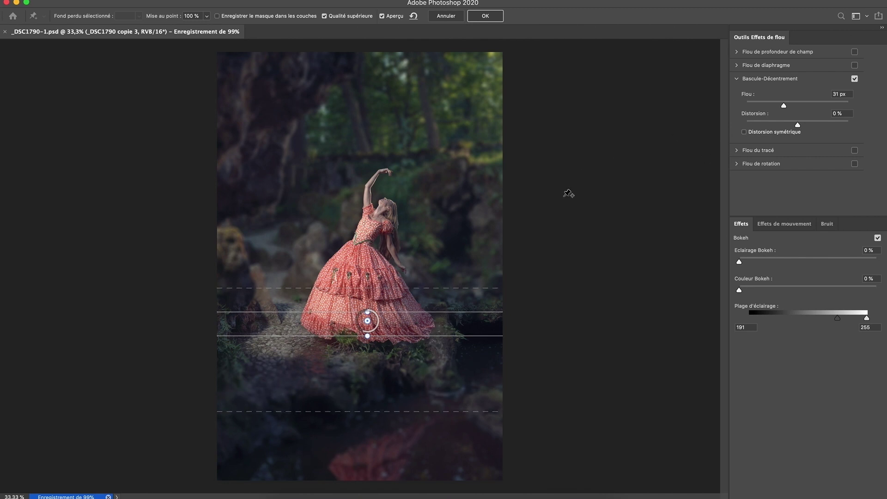
key("ctrl+plus")
left_click_drag(783, 105, 766, 105)
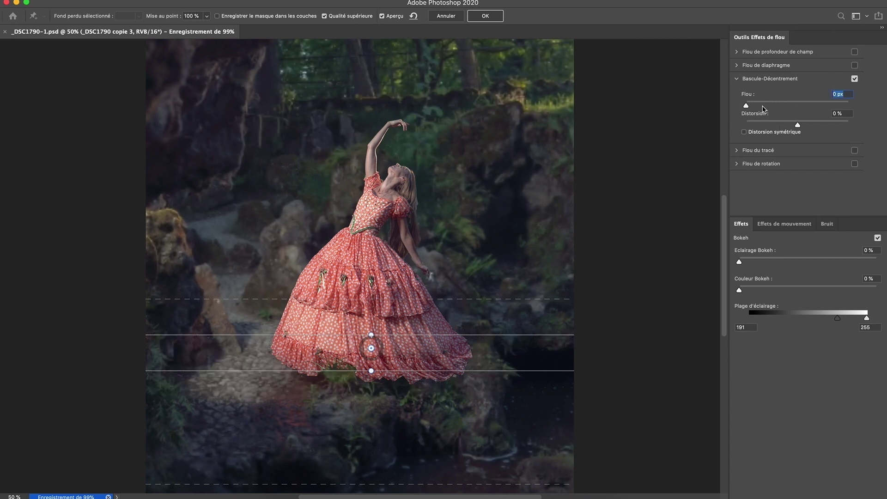
left_click(815, 105)
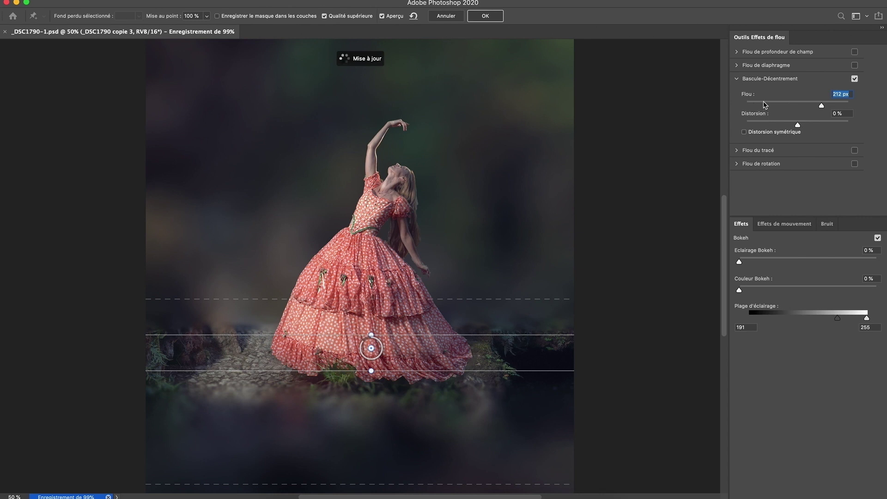
left_click(765, 105)
left_click(766, 104)
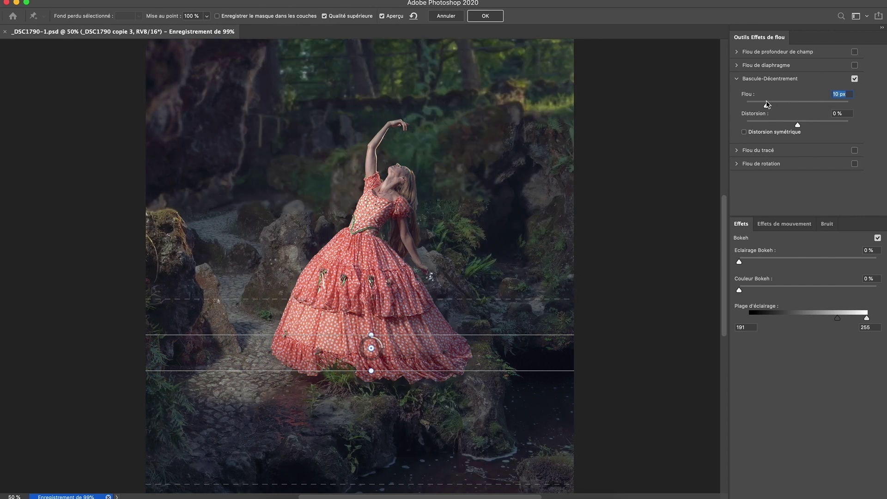
left_click_drag(775, 105, 780, 107)
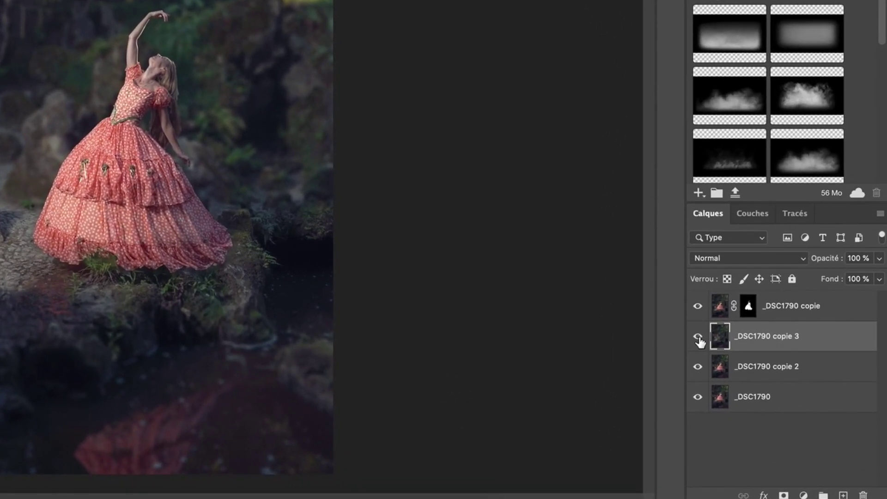
Compare the blurred _DSC1790 copie 3 layer on and off, then give it a white mask.
left_click(749, 379)
left_click(697, 336)
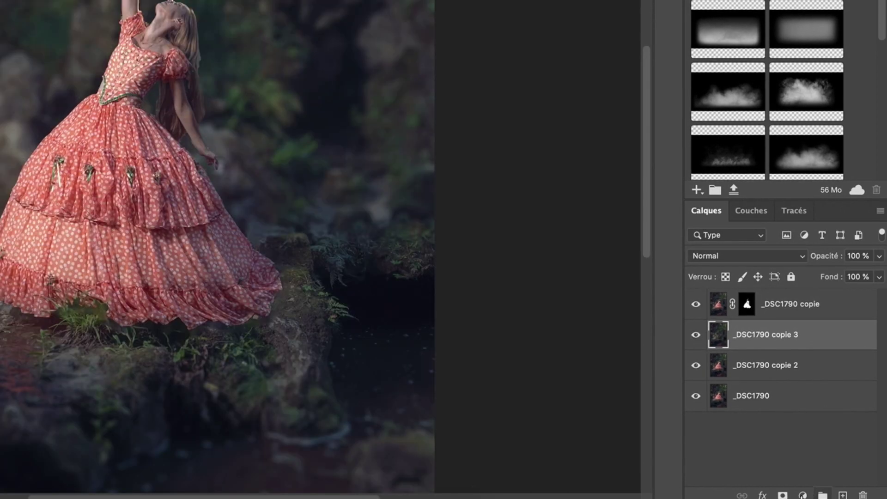
left_click(783, 494)
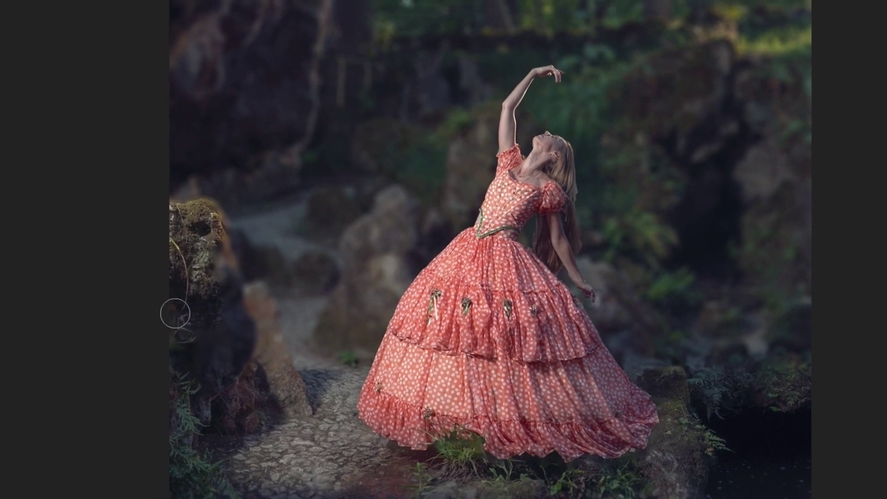
Paint black on the blur mask over the left mossy rock to restore its sharpness.
mouse_move(227, 359)
left_mouse_down()
mouse_move(222, 282)
mouse_move(266, 384)
left_mouse_up()
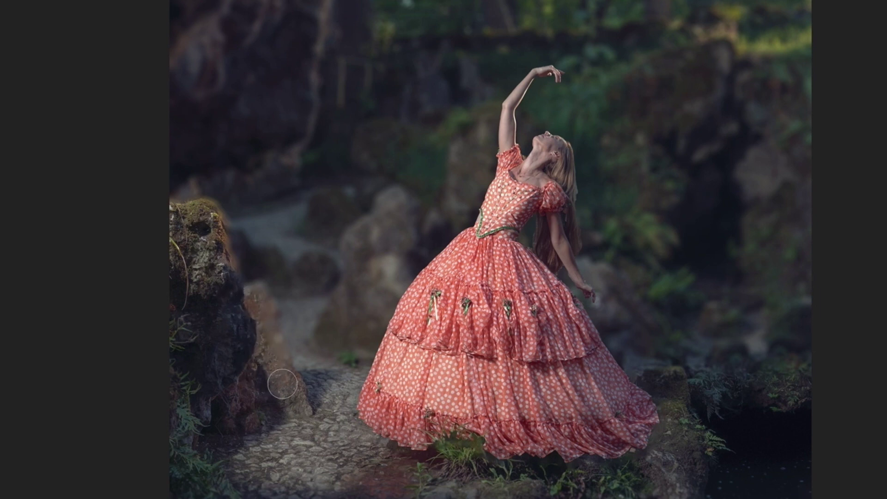
key("ctrl+plus")
key("ctrl+plus")
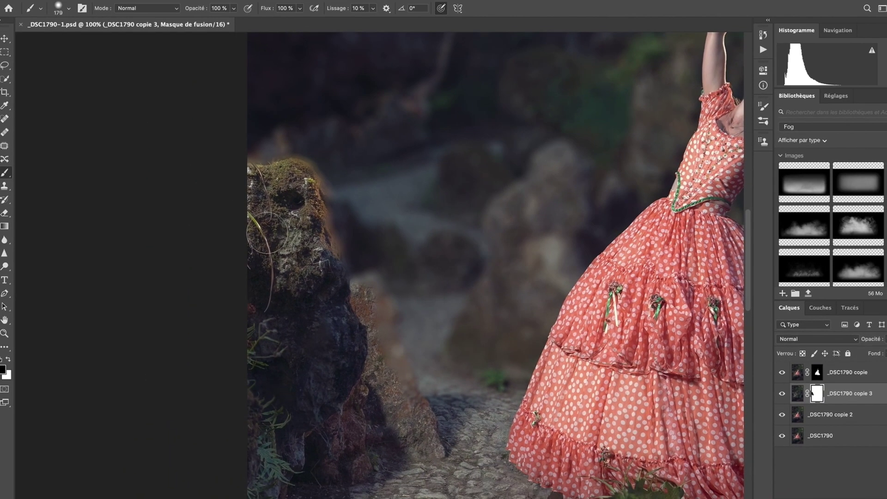
mouse_move(272, 207)
left_mouse_down()
mouse_move(248, 211)
mouse_move(270, 177)
left_mouse_up()
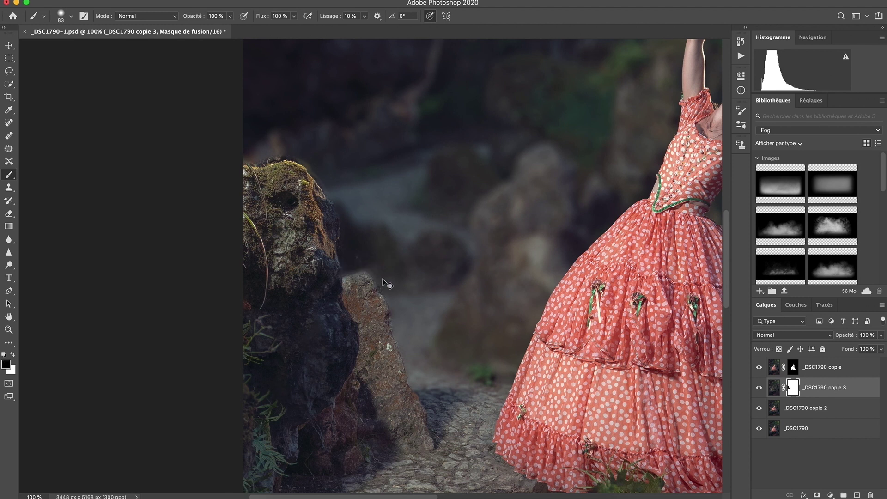
key("ctrl+minus")
key("ctrl+minus")
key("ctrl+minus")
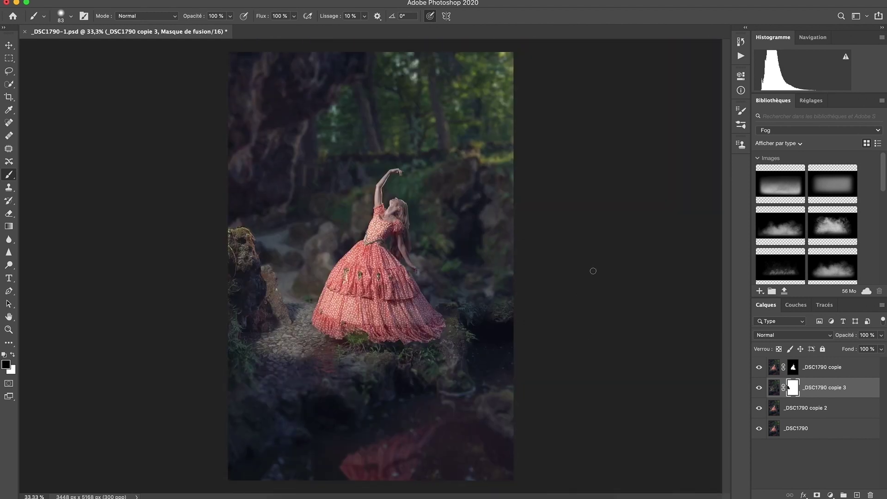
Place the mRays image from the Light library in Superposition blend mode.
left_click(817, 130)
left_click(810, 166)
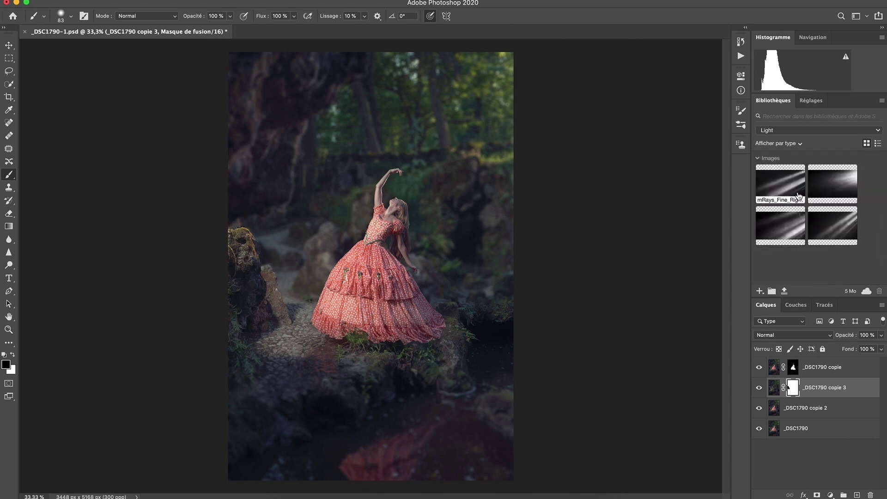
mouse_move(793, 239)
left_mouse_down()
mouse_move(571, 192)
mouse_move(494, 192)
left_mouse_up()
left_click(793, 335)
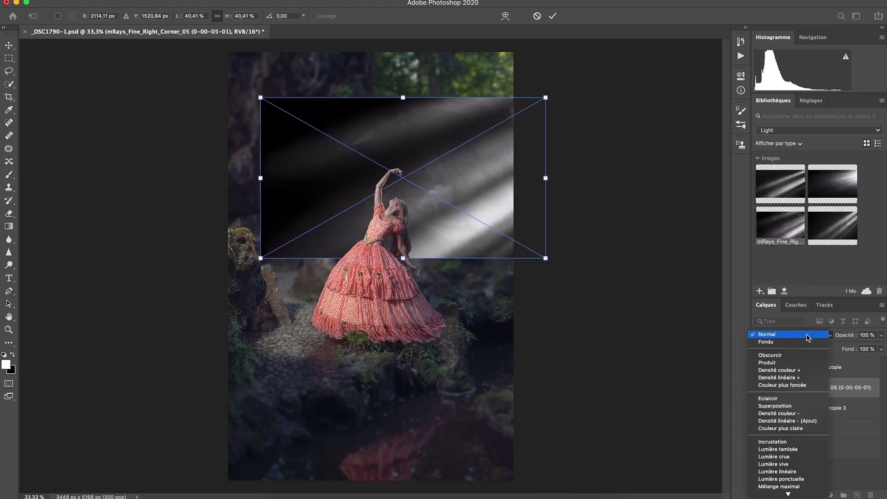
left_click(780, 409)
Enlarge the light rays, flip them horizontally, stretch them wider and commit.
mouse_move(546, 92)
left_mouse_down()
mouse_move(604, 123)
mouse_move(471, 135)
left_mouse_up()
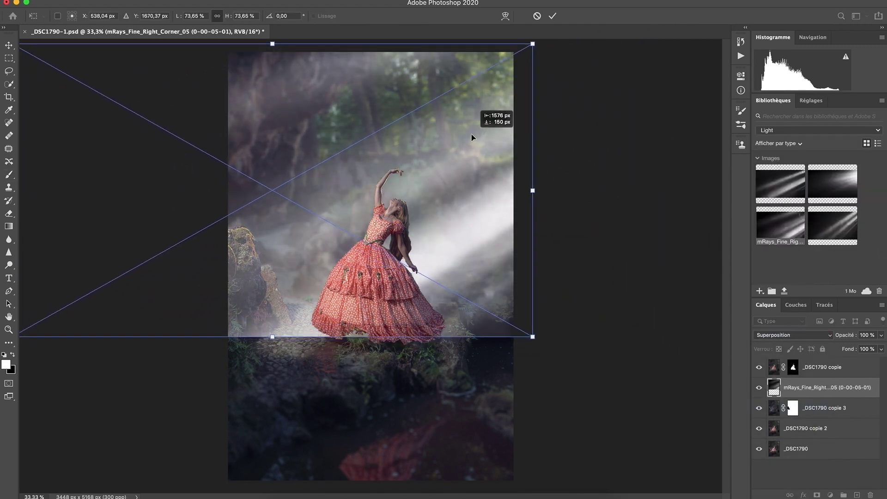
left_click_drag(530, 49, 482, 71)
right_click(446, 137)
left_click(485, 298)
mouse_move(476, 287)
left_mouse_down()
mouse_move(644, 284)
mouse_move(654, 239)
left_mouse_up()
key("Return")
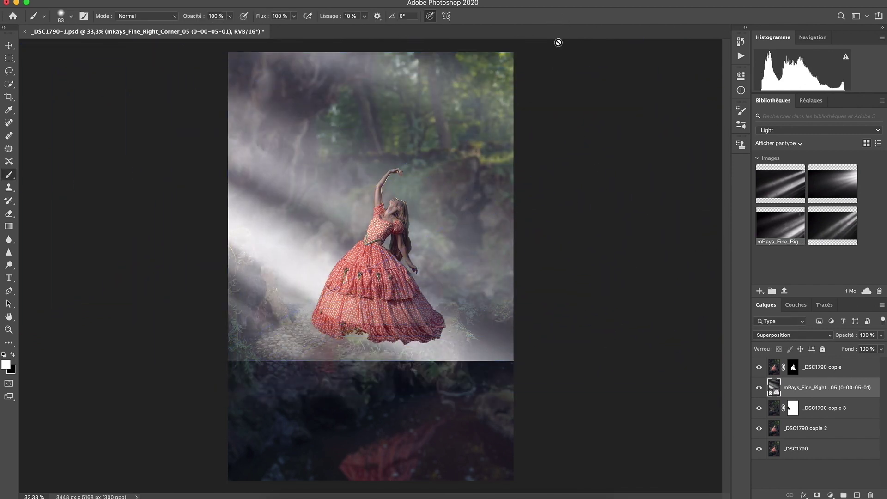
Mask the rays with the inverted dancer mask, set 29% opacity, and hide the upper-left rays.
left_click_drag(816, 372, 790, 387)
left_click(792, 387)
key("ctrl+i")
left_click_drag(844, 335, 827, 335)
key("x")
left_click_drag(407, 324, 360, 325)
mouse_move(265, 64)
left_mouse_down()
mouse_move(267, 222)
mouse_move(277, 236)
left_mouse_up()
Add a second mRays layer in Transfert mode, grouped with a mask and repositioned.
key("x")
left_click_drag(832, 226, 370, 266)
right_click(480, 224)
left_click(535, 378)
key("Return")
key("alt+shift+s")
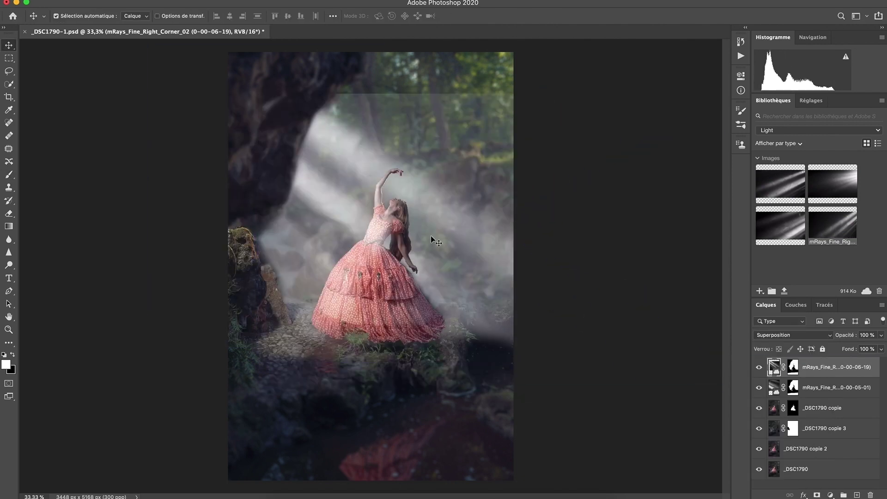
key("ctrl+g")
key("ctrl+t")
left_click_drag(505, 283, 673, 291)
key("Return")
key("x")
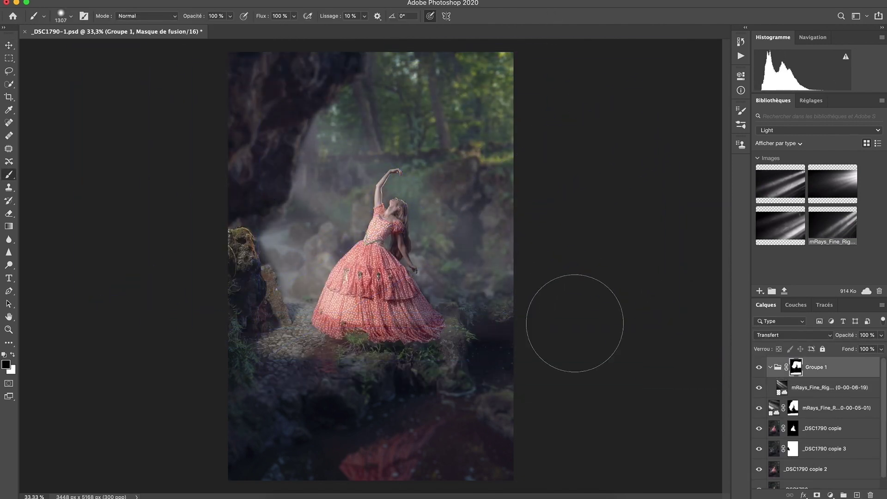
Group both rays layers into Groupe 2, mask it, and dim the top-left rays.
left_click(826, 408, "shift")
key("ctrl+g")
key("v")
key("x")
left_click(817, 495)
key("x")
key("b")
left_click_drag(286, 69, 323, 102)
key("v")
left_click(769, 366)
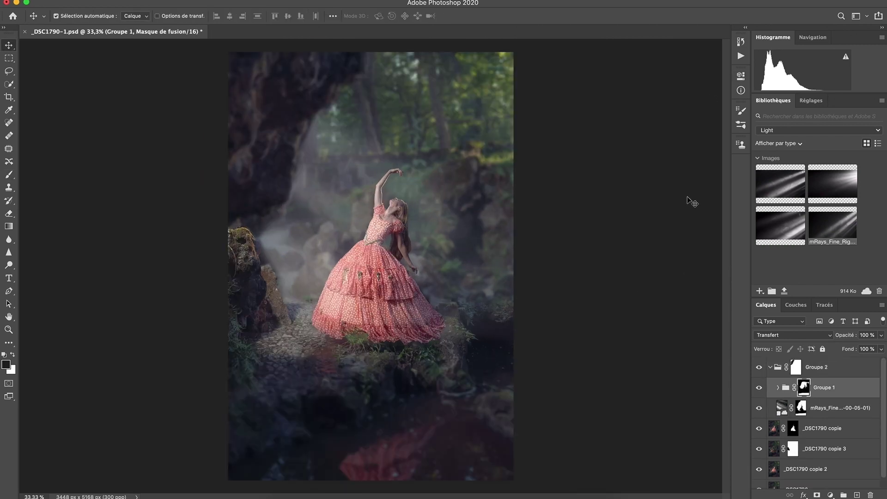
left_click(827, 407)
left_click(804, 387)
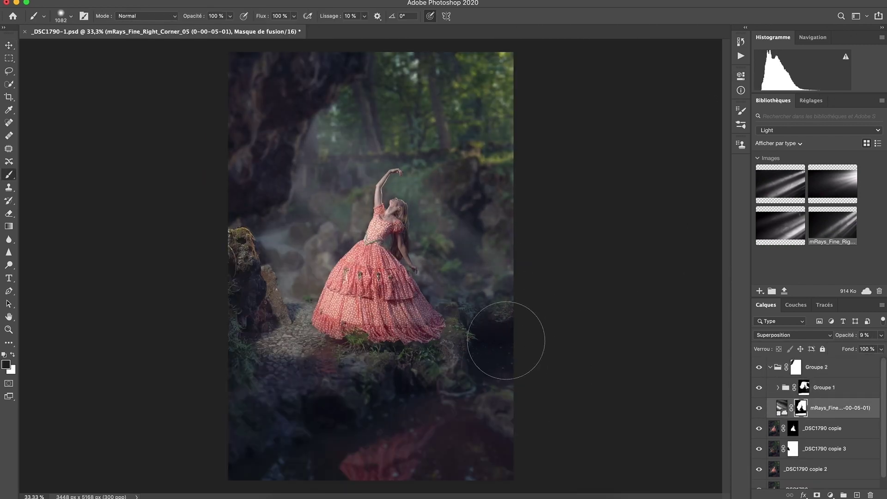